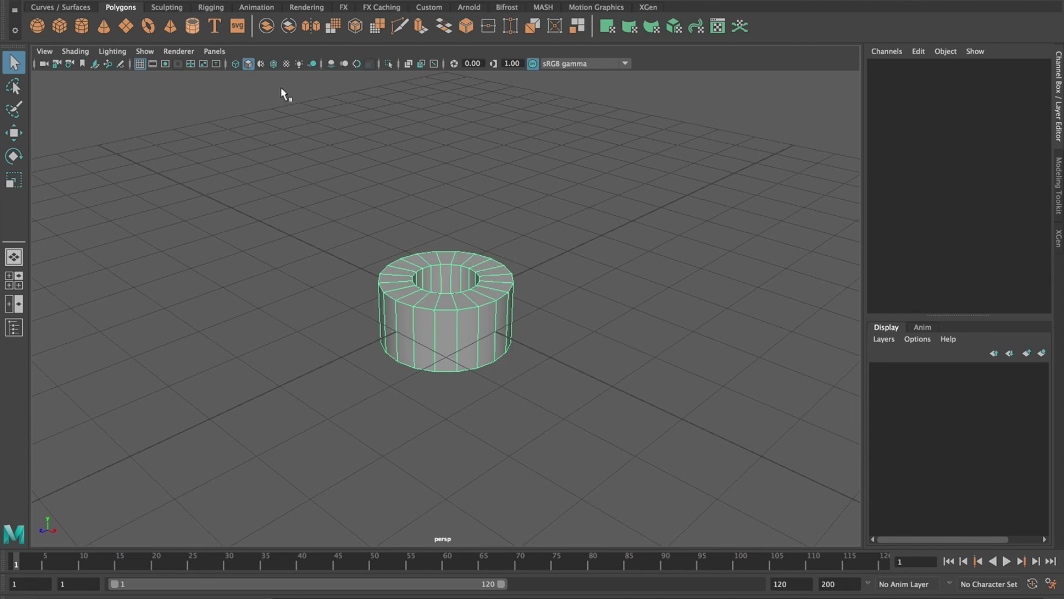
Step: Give the pipe radius 1.1, height 0.7, thickness 0.25 and more axis subdivisions
left_click(984, 307)
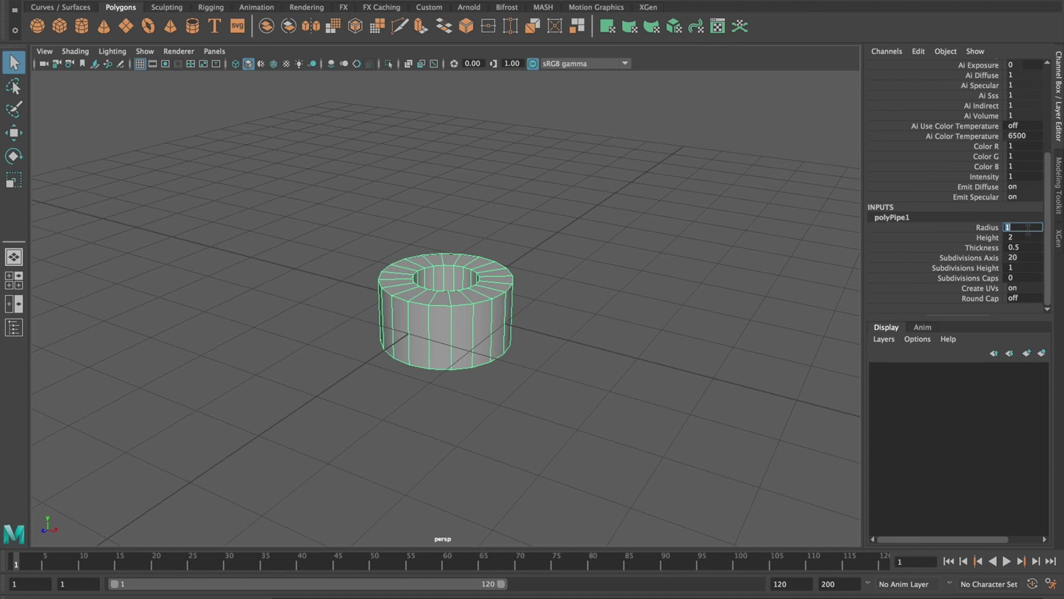
left_click(1022, 238)
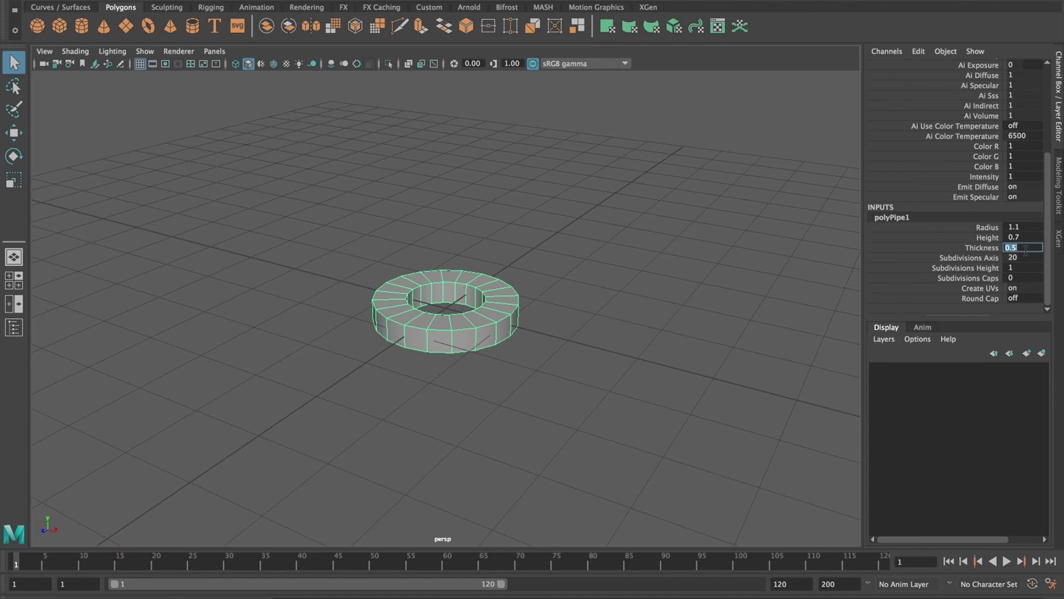
type("40")
type("0.25")
key("Return")
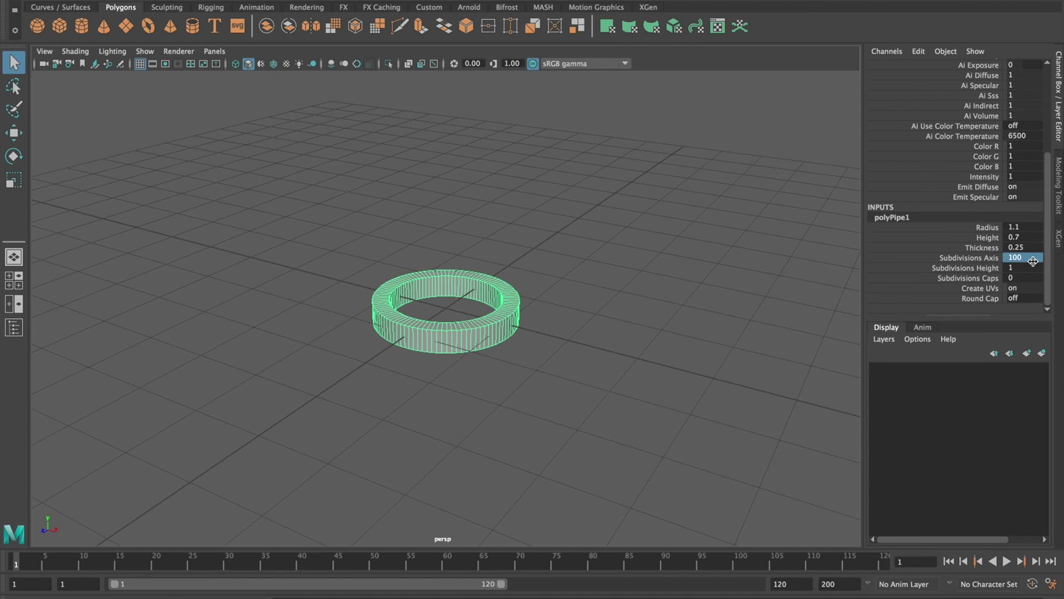
left_click(612, 208)
key("space")
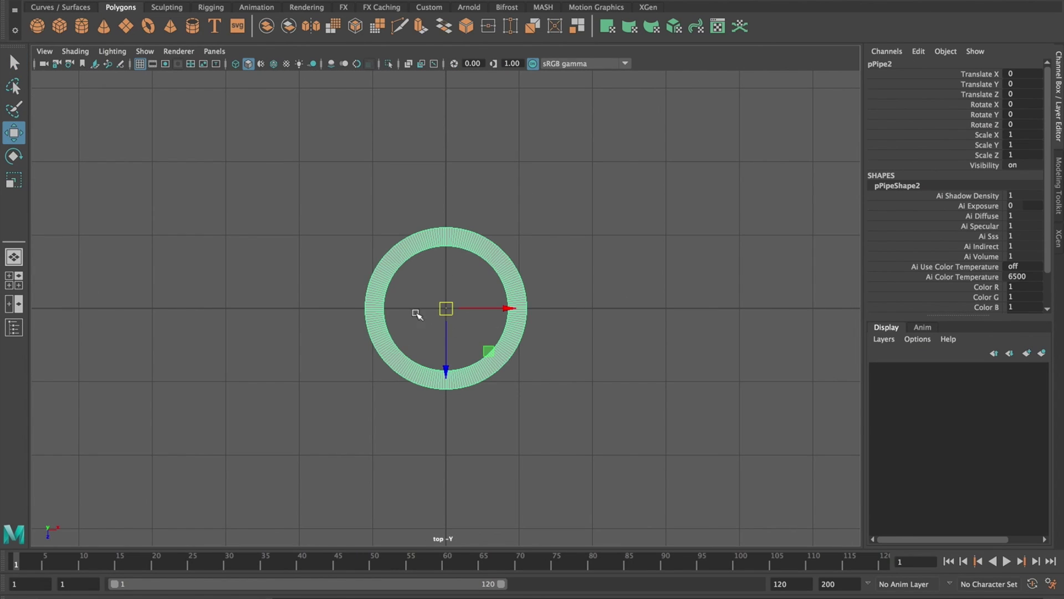
Step: Move a ring copy to Translate Z 2.563 below the centre ring and rotate a copy 120°
left_click_drag(446, 333, 466, 523)
scroll(537, 430, "down", 3)
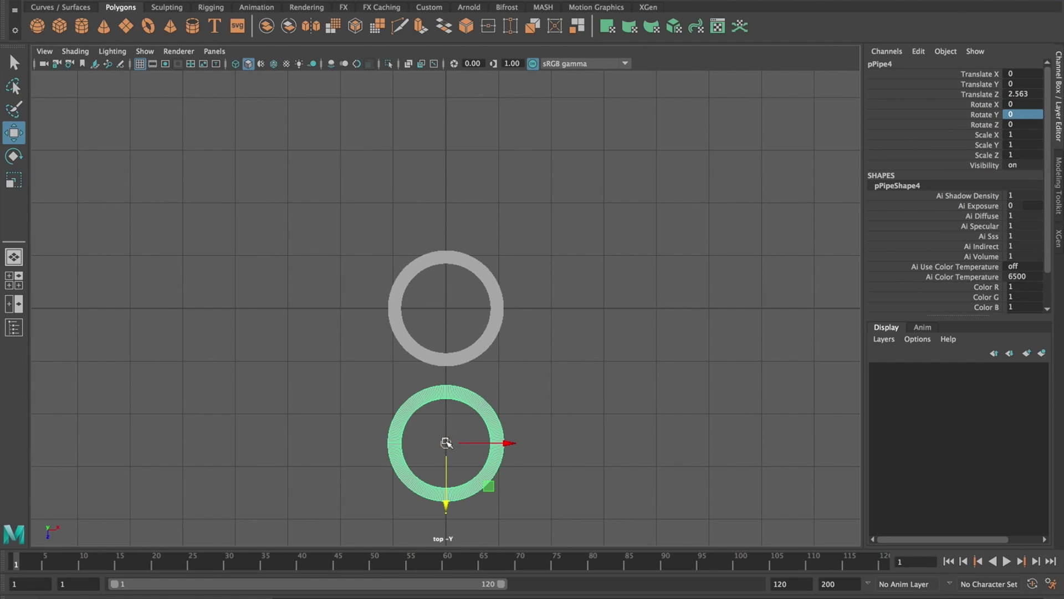
type("120")
key("Return")
Step: Rotate the third ring copy to -120° and add a new polygon cube
left_click(440, 396)
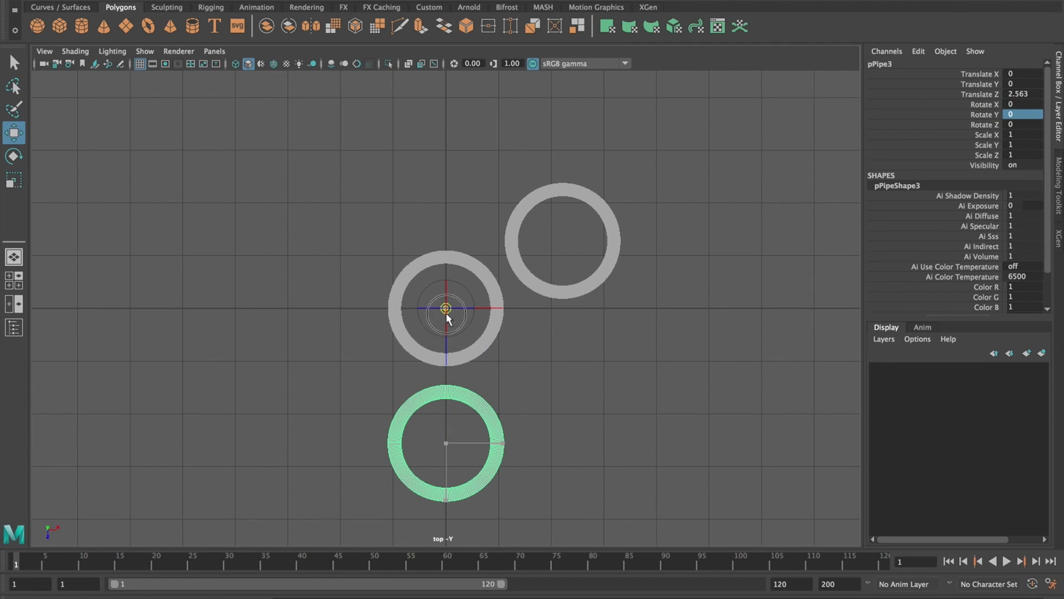
type("-120")
key("Return")
left_click(594, 345)
mouse_move(604, 349)
left_mouse_down()
mouse_move(656, 231)
mouse_move(647, 380)
mouse_move(692, 347)
mouse_move(577, 308)
mouse_move(641, 380)
mouse_move(696, 380)
left_mouse_up()
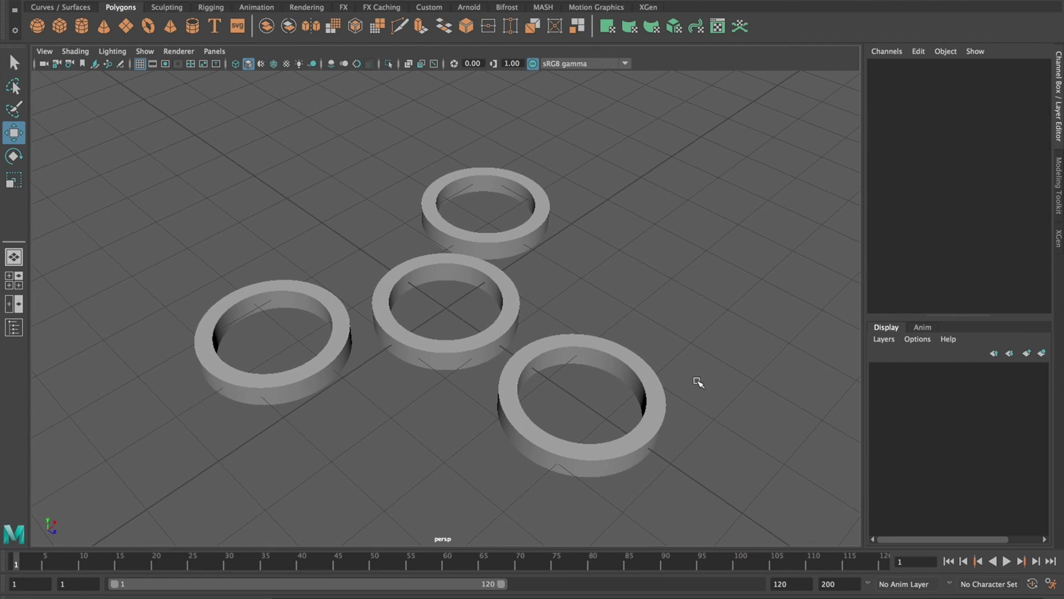
left_click(60, 27)
left_click_drag(446, 302, 671, 277)
Step: Size the box as a bar: width 3, height 0.35, depth 0.2, Rotate Y 60
scroll(942, 221, "down", 3)
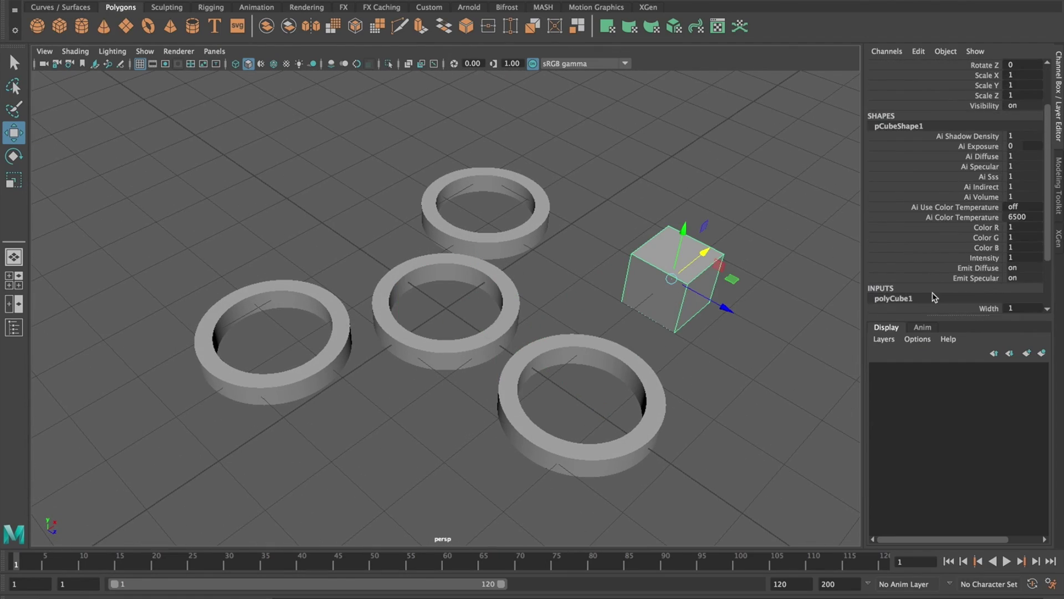
left_click(1022, 247)
key("Tab")
type("0.2")
key("Return")
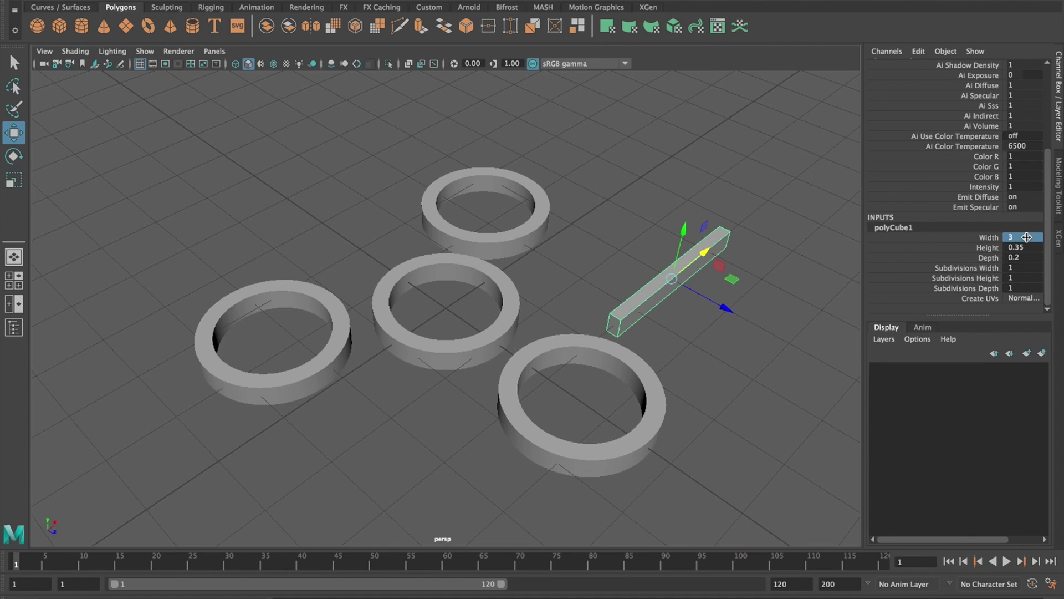
key("Return")
left_click(1022, 114)
type("60")
key("Return")
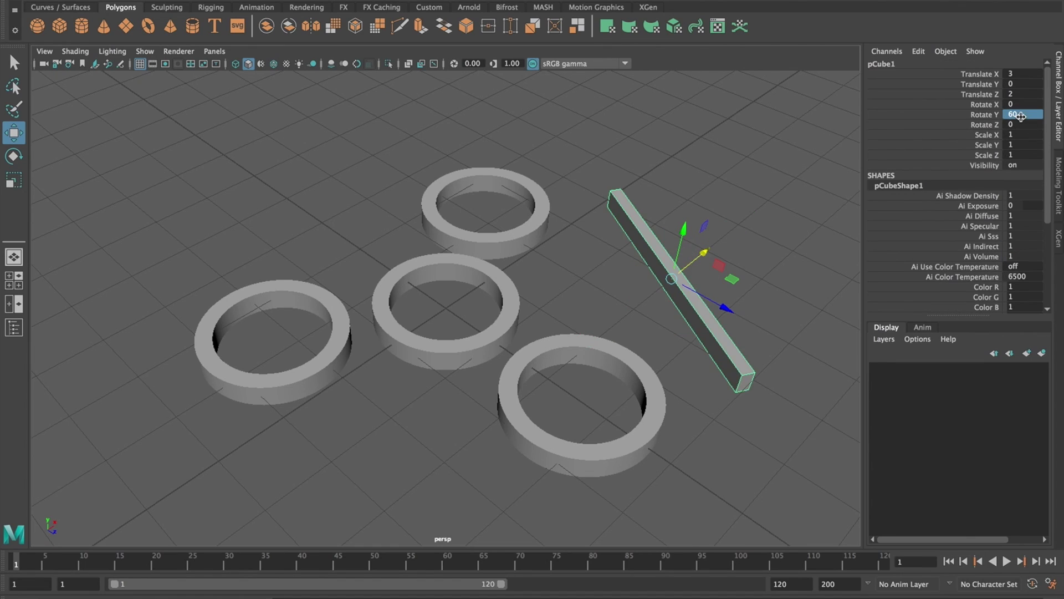
key("space")
Step: Position the bar to link the bottom and upper-right rings
left_click_drag(333, 214, 333, 182)
left_click_drag(604, 413, 554, 361)
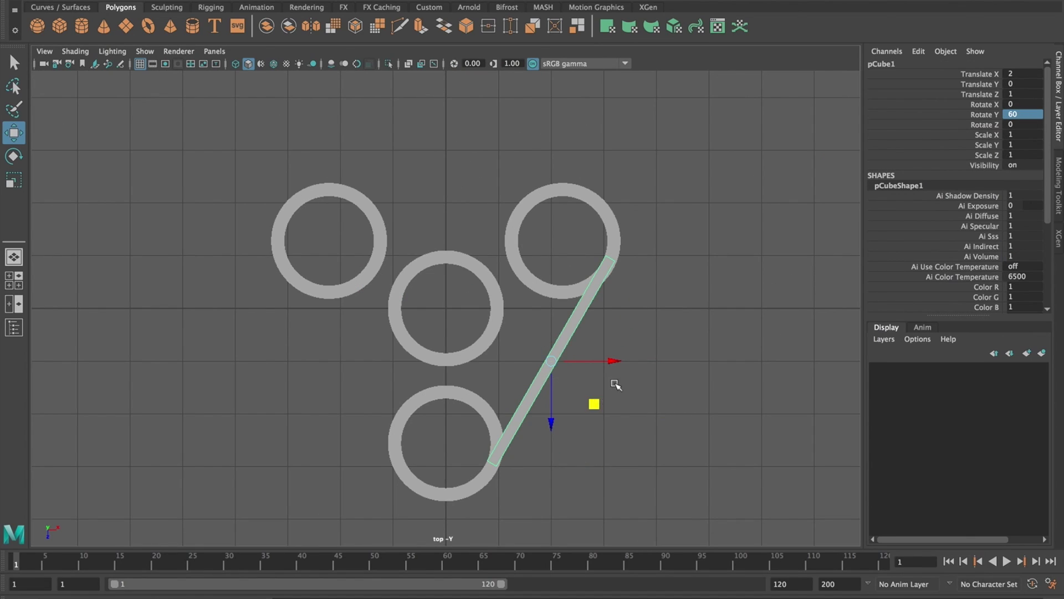
left_click(687, 356)
key("space")
mouse_move(686, 356)
left_mouse_down("alt")
mouse_move(530, 283)
mouse_move(506, 209)
mouse_move(557, 332)
mouse_move(518, 380)
left_mouse_up("alt")
key("space")
key("space")
Step: Place copies of the bar along the remaining sides of the ring triangle
left_click(556, 353)
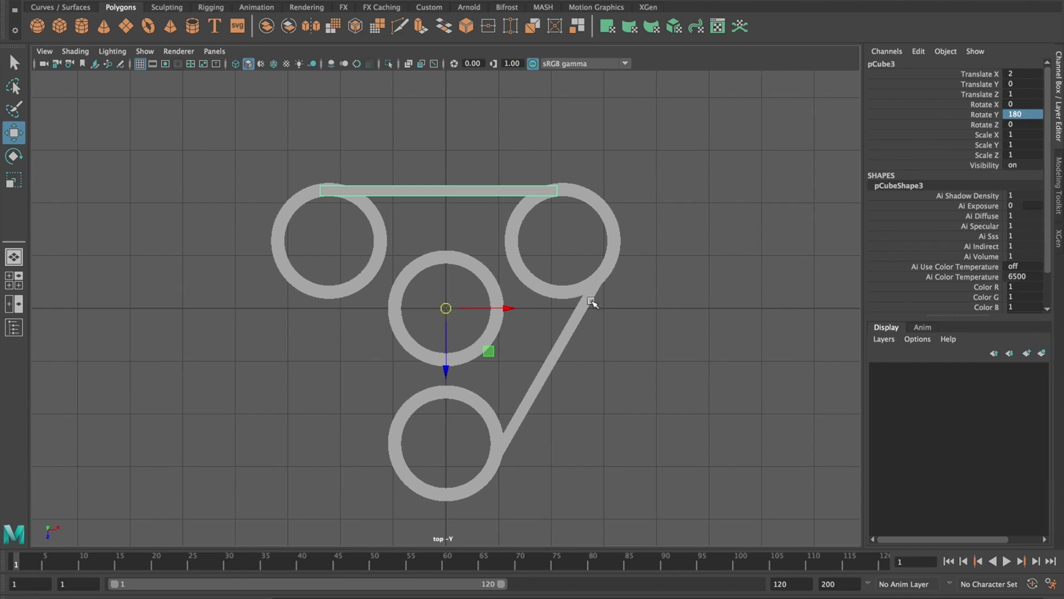
left_click(748, 266)
key("space")
key("space")
mouse_move(542, 511)
left_mouse_down("alt")
mouse_move(641, 487)
mouse_move(571, 502)
left_mouse_up("alt")
key("space")
key("space")
key("space")
left_click(594, 353)
scroll(937, 274, "down", 3)
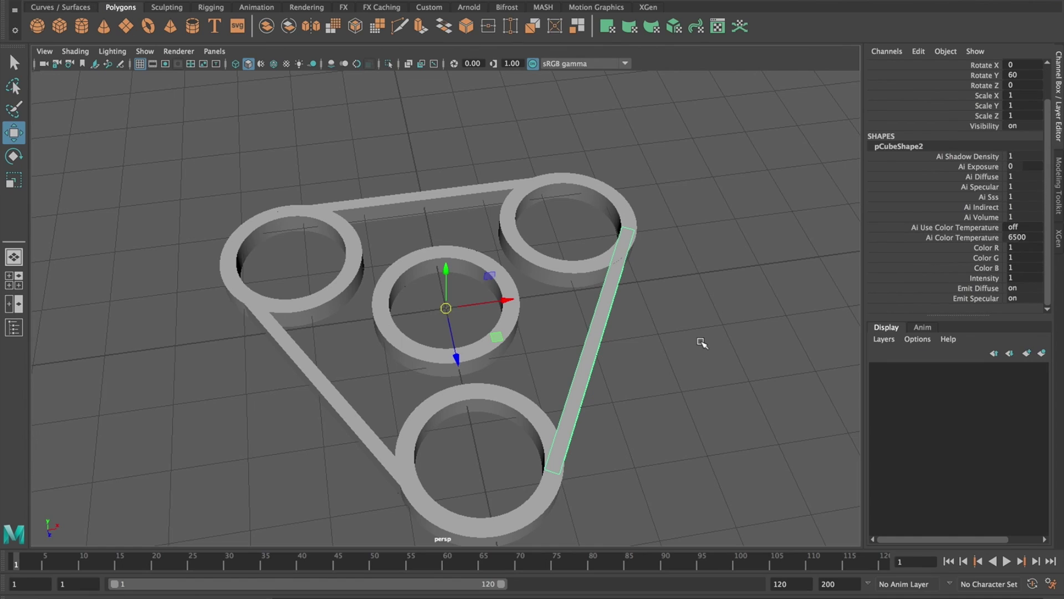
left_click_drag(460, 311, 525, 308)
Step: Rotate a bar copy to 90° and shorten it by pulling in its end face
left_click(768, 302)
left_click(653, 339)
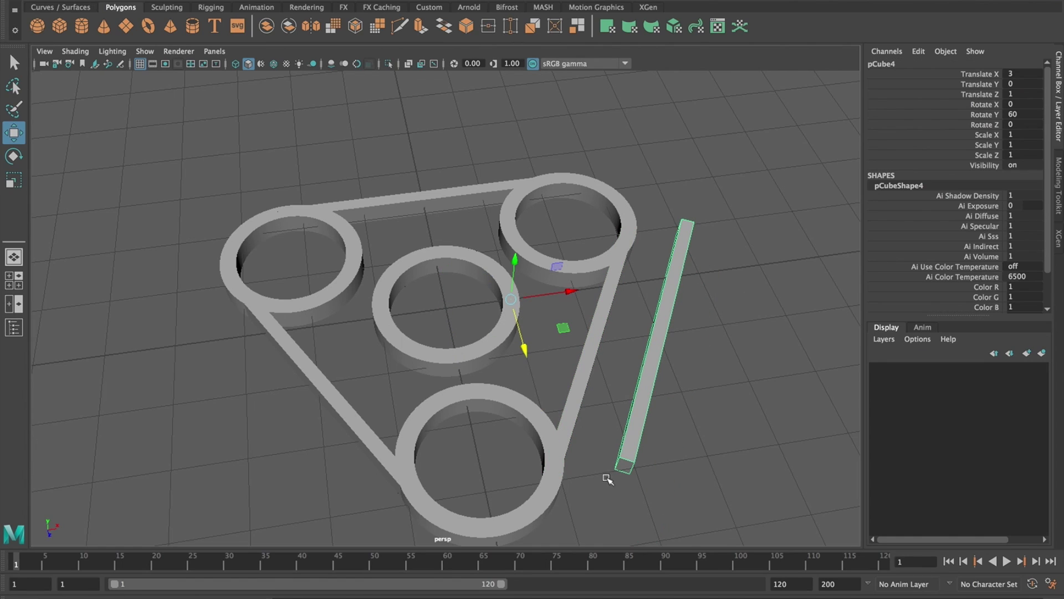
type("090")
key("Return")
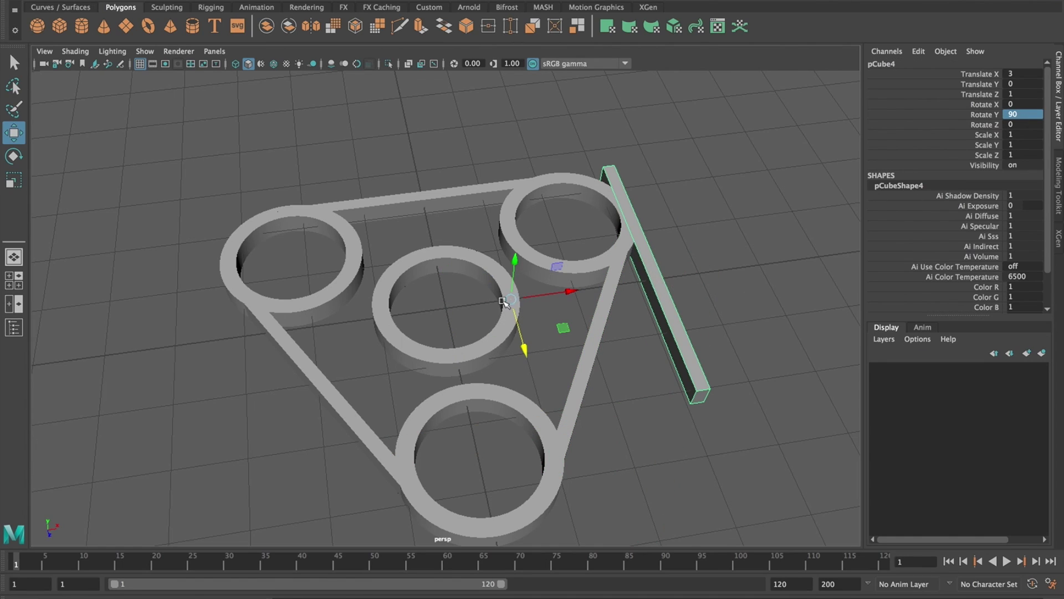
right_click_drag(654, 293, 713, 337)
left_click(698, 396)
left_click_drag(705, 402, 650, 245)
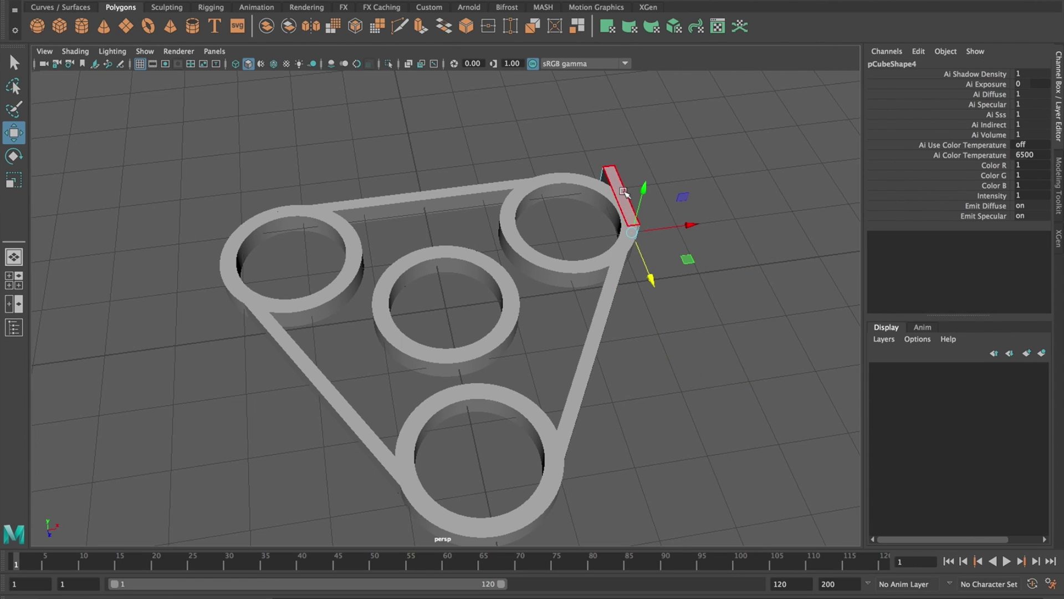
right_click(620, 191)
key("space")
key("space")
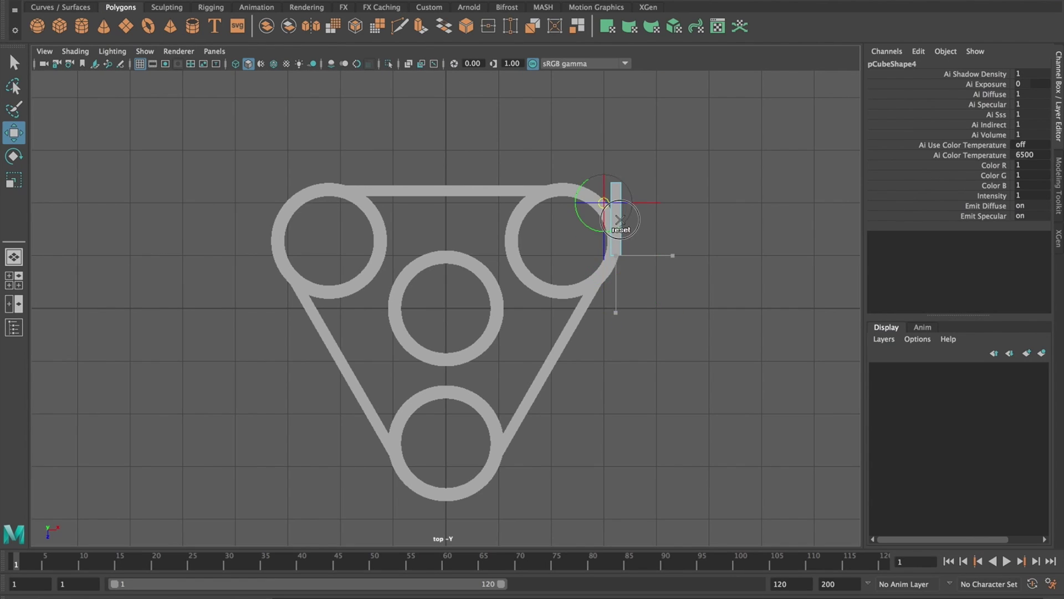
Step: Move the short bar to Translate X 0 and nudge it to meet the centre ring
right_click_drag(604, 255, 665, 233)
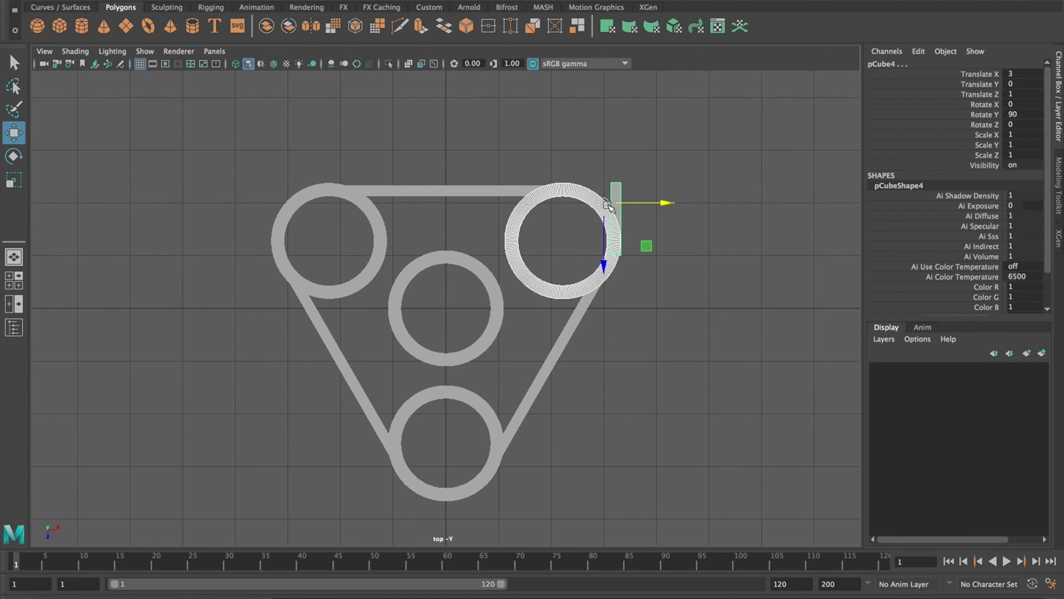
left_click_drag(619, 220, 449, 218)
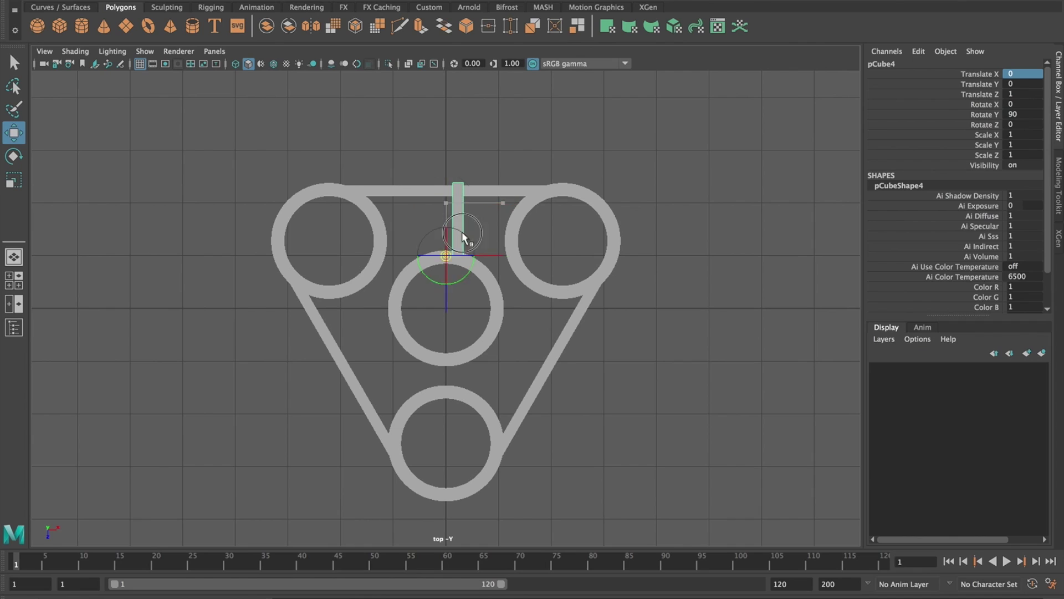
left_click(480, 206)
left_click_drag(445, 261, 445, 266)
left_click(489, 233)
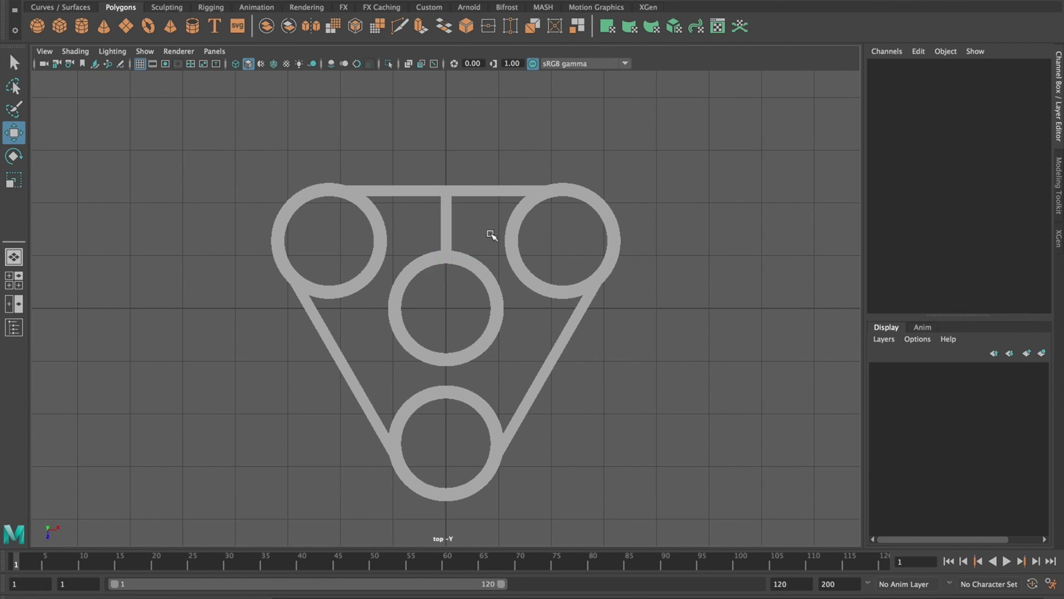
left_click_drag(478, 316, 508, 308, "alt")
key("space")
key("space")
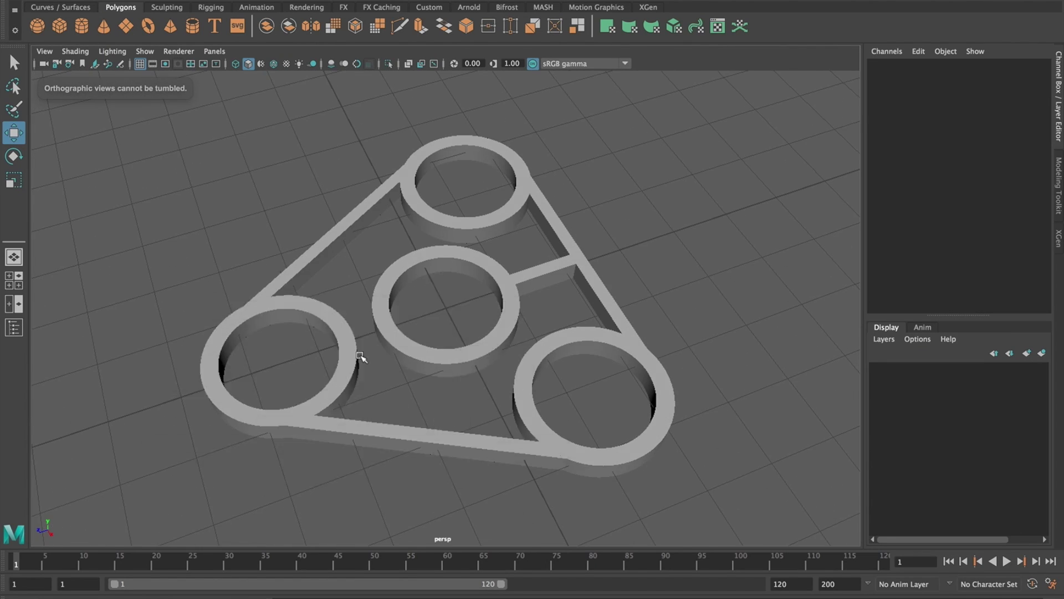
key("space")
Step: Combine the three hub bars and rotate copies of the set to 120° and 240°
left_click(448, 228)
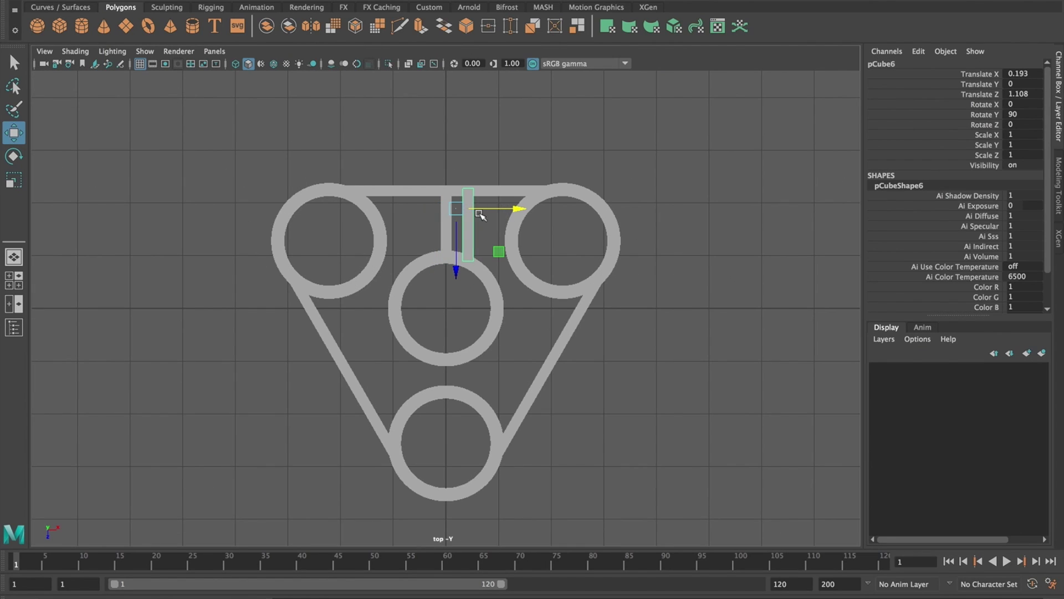
left_click(239, 23)
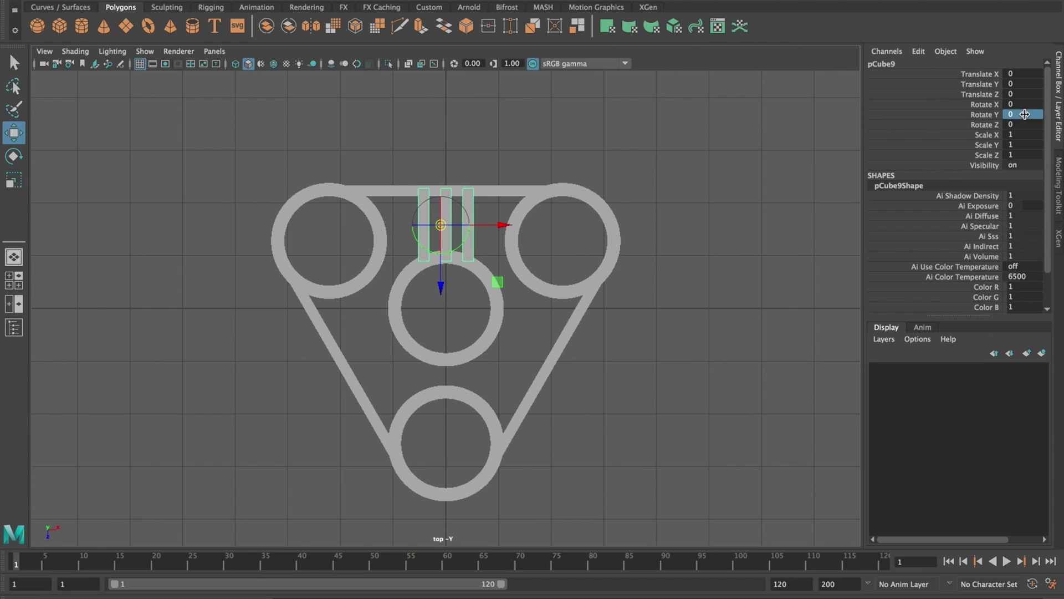
key("ctrl+z")
key("Return")
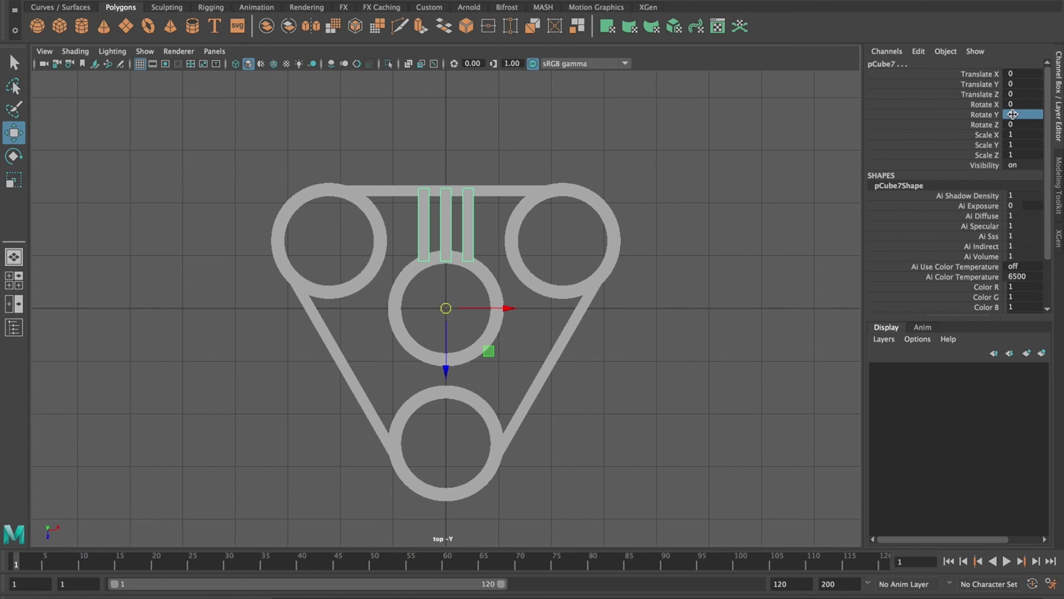
Step: Separate the combined bars into individual pieces and check the spinner in perspective
left_click(244, 29)
left_click(446, 228)
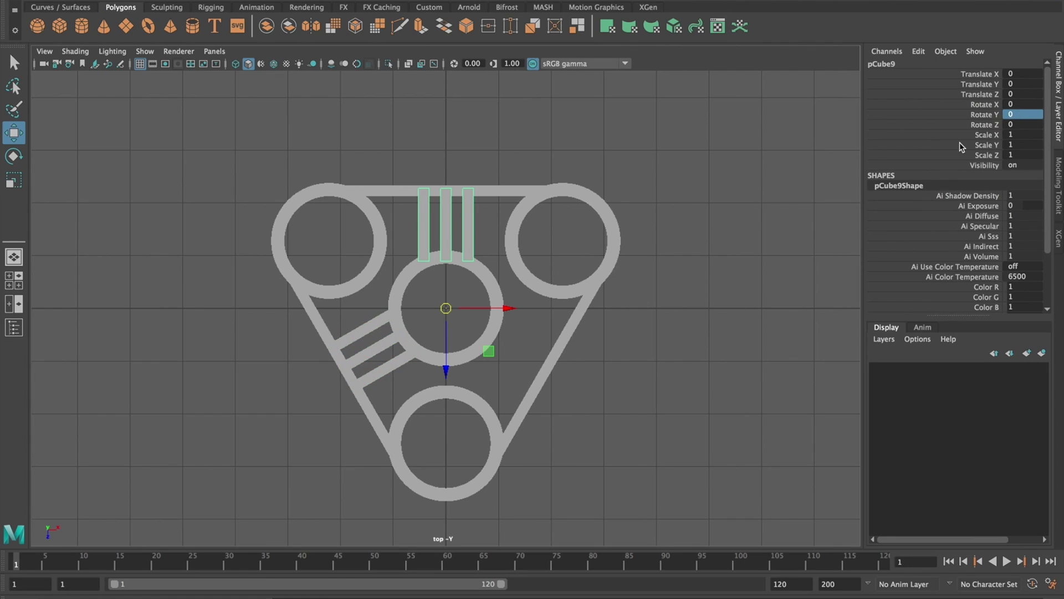
type("240")
key("Return")
left_click(499, 368)
key("space")
key("space")
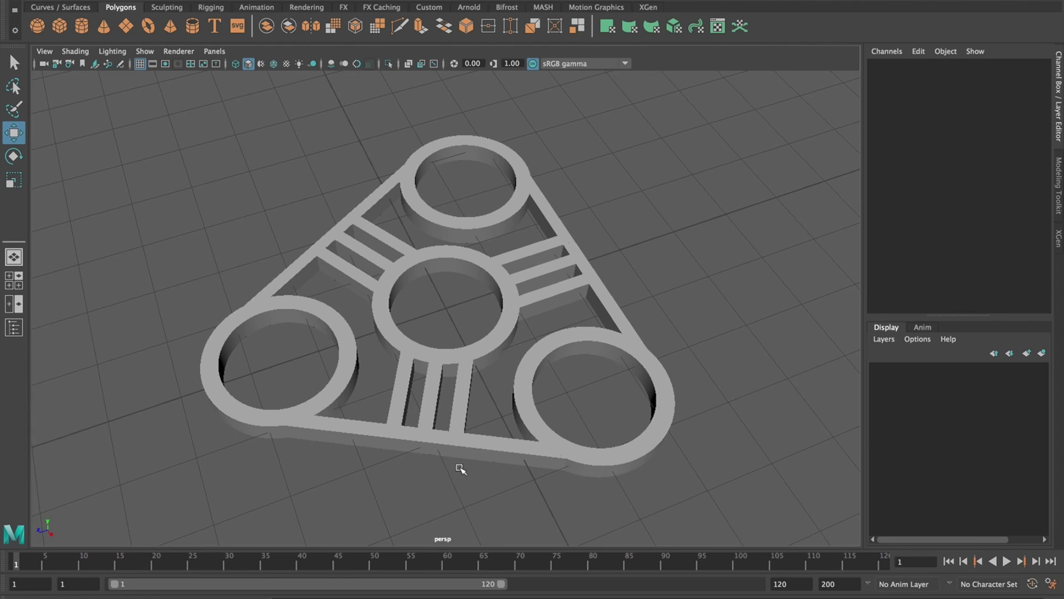
mouse_move(486, 472)
left_mouse_down("alt")
mouse_move(381, 451)
mouse_move(399, 349)
mouse_move(352, 482)
mouse_move(466, 424)
left_mouse_up("alt")
left_click(466, 424)
Step: Separate the bars into individual pieces and orbit to inspect the spinner
left_click(244, 35)
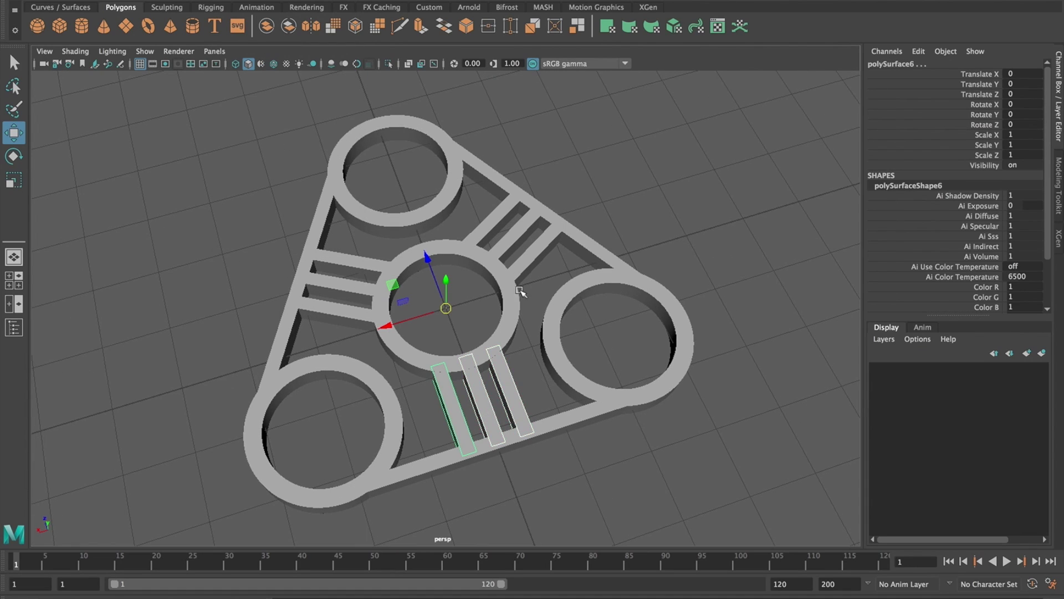
left_click(481, 394)
key("space")
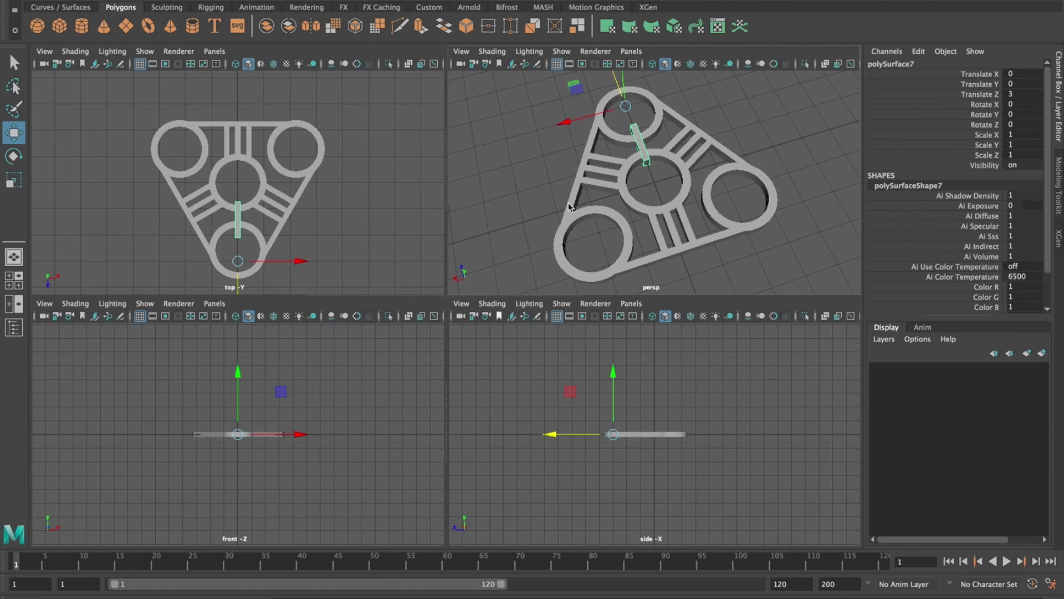
key("space")
mouse_move(605, 182)
left_mouse_down("alt")
mouse_move(468, 337)
mouse_move(405, 308)
left_mouse_up("alt")
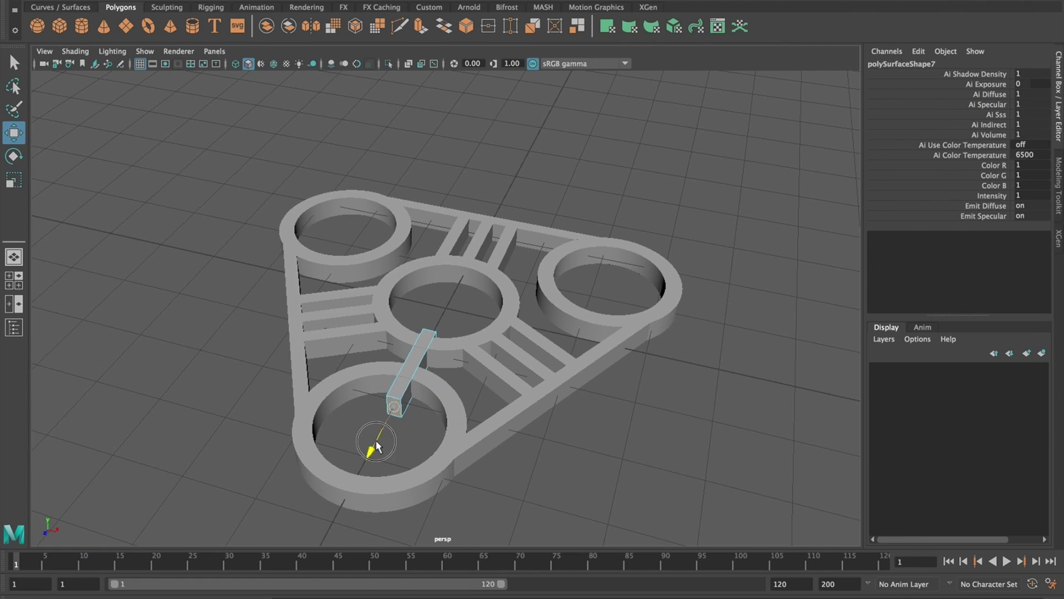
left_click_drag(580, 427, 435, 287, "alt")
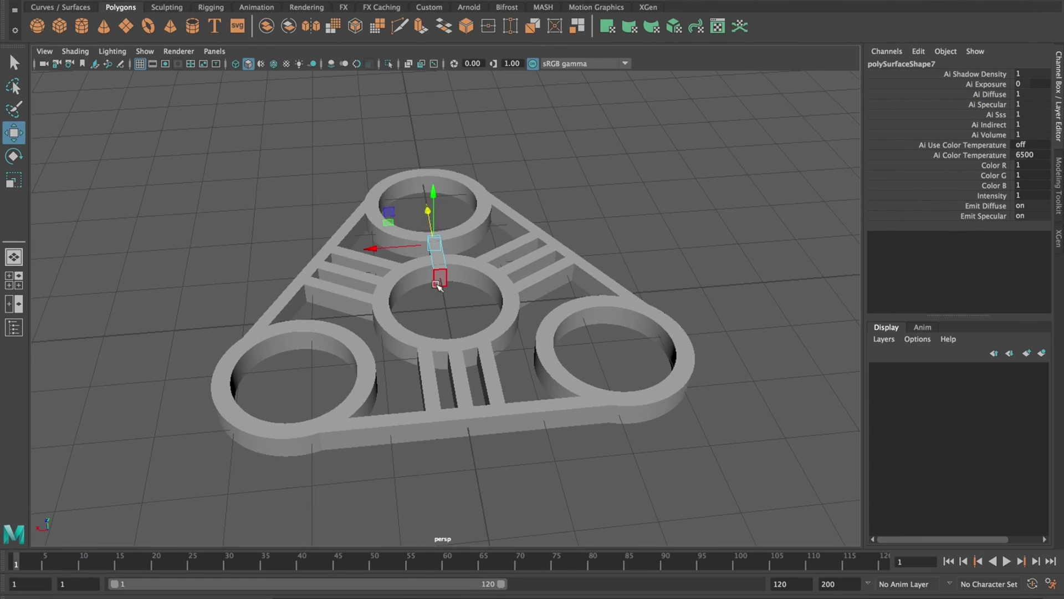
left_click_drag(439, 226, 469, 359, "alt+shift")
Step: Position a set of short bars between the hub and the bottom outer ring
left_click(583, 409)
left_click(445, 379)
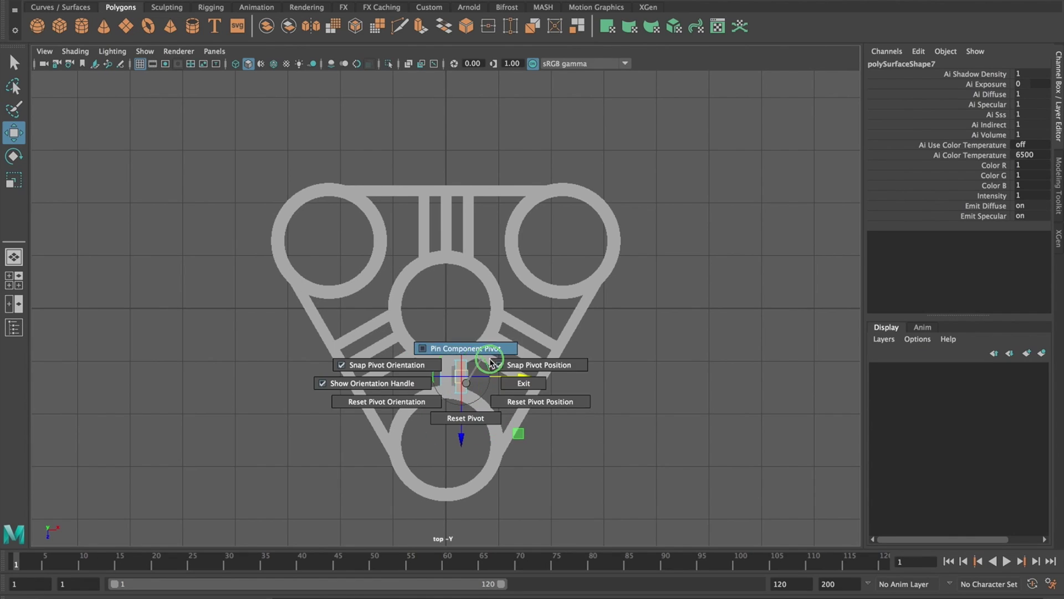
left_click_drag(547, 269, 371, 316, "alt")
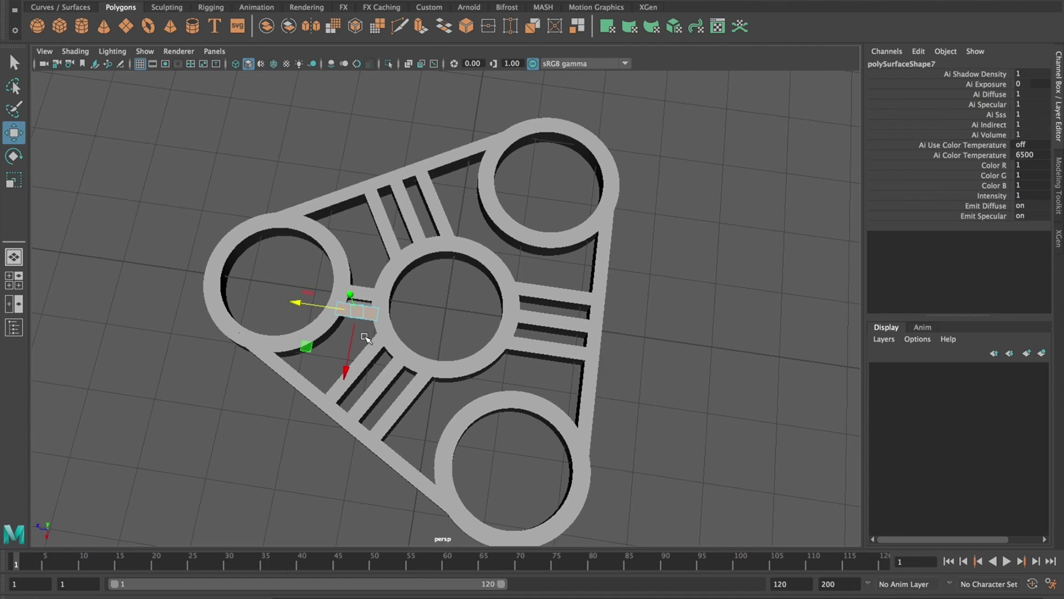
right_click_drag(359, 254, 361, 301)
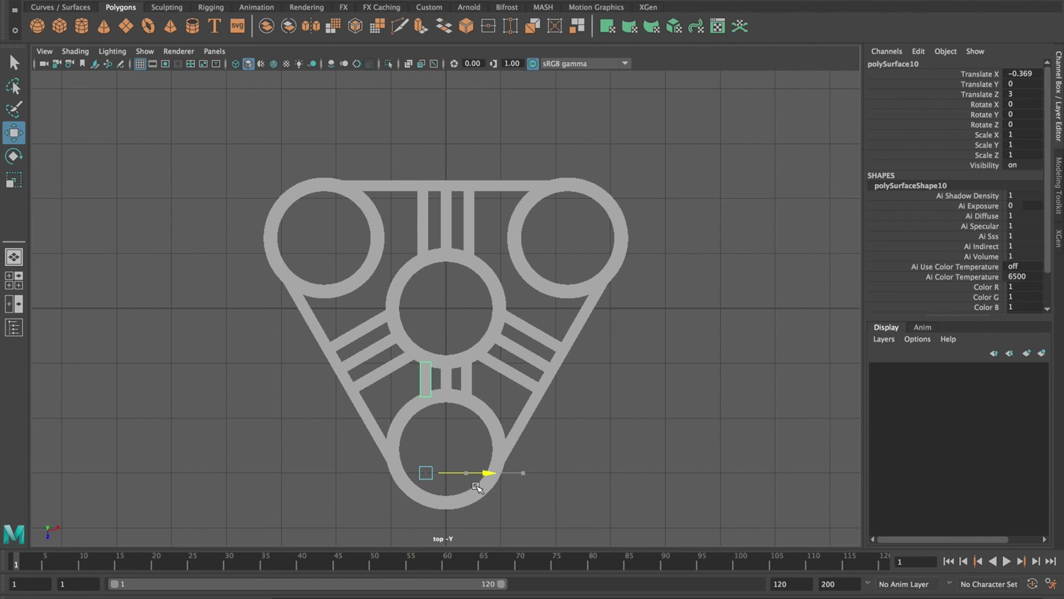
key("space")
key("space")
mouse_move(368, 304)
left_mouse_down("alt")
mouse_move(415, 363)
mouse_move(393, 367)
left_mouse_up("alt")
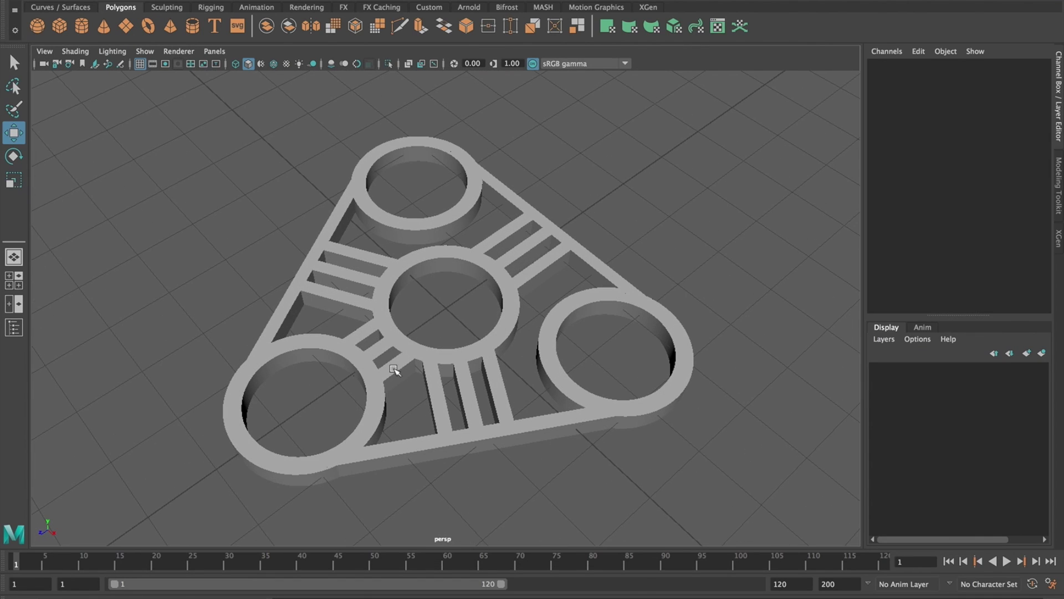
left_click(394, 367)
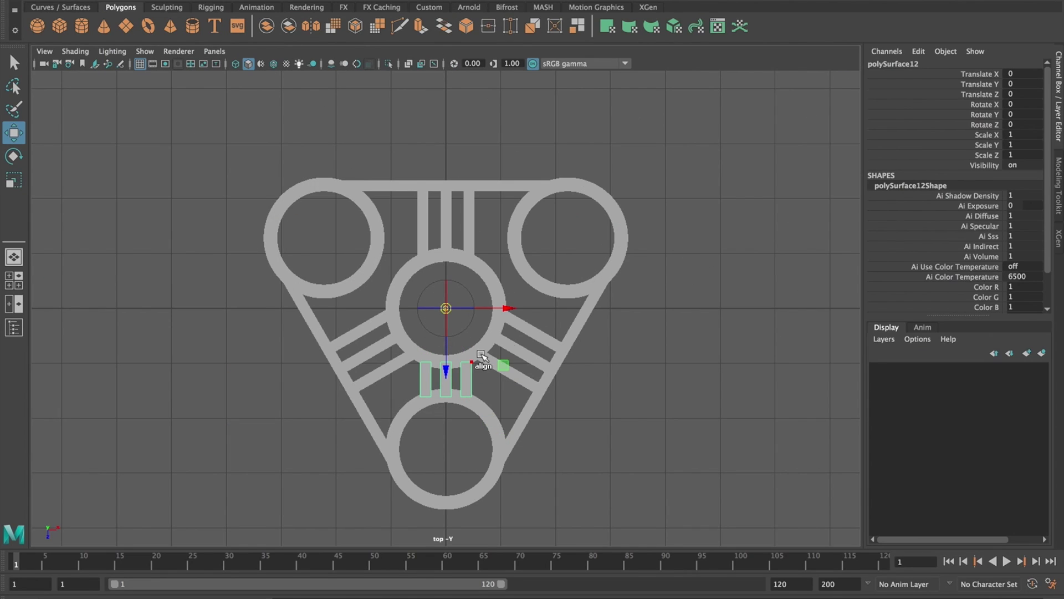
key("space")
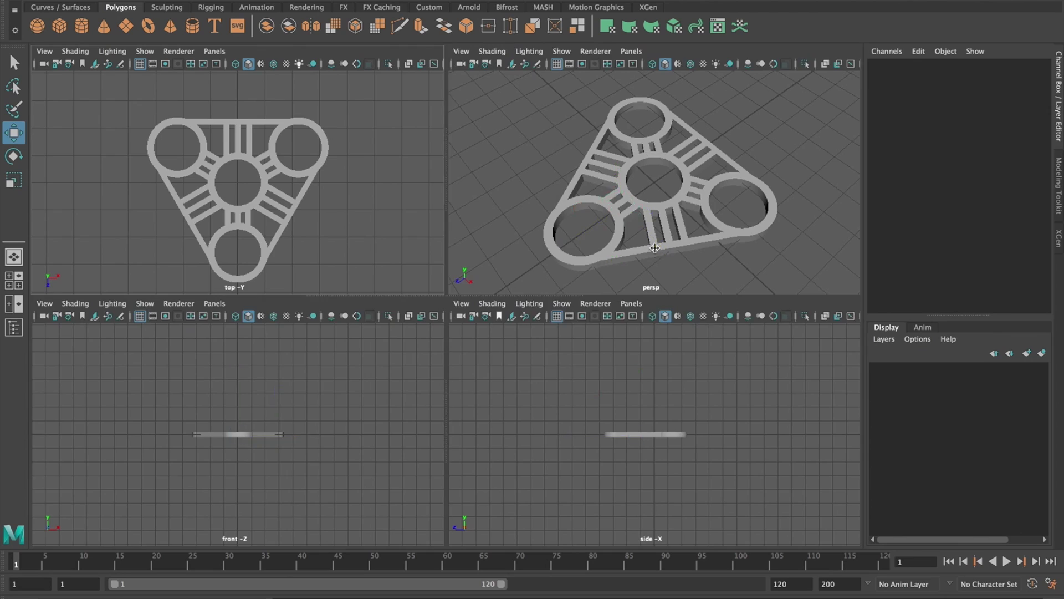
Step: Make the lambert2 material saturated red and assign it to the whole spinner
key("space")
mouse_move(209, 287)
left_mouse_down("alt")
mouse_move(292, 303)
mouse_move(775, 14)
left_mouse_up("alt")
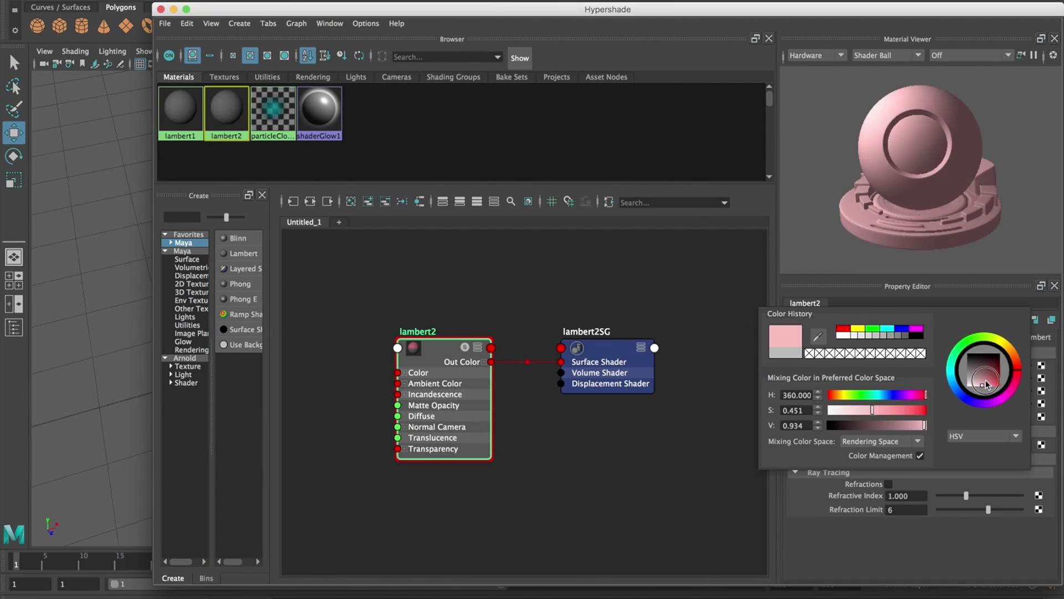
left_click_drag(986, 383, 985, 371)
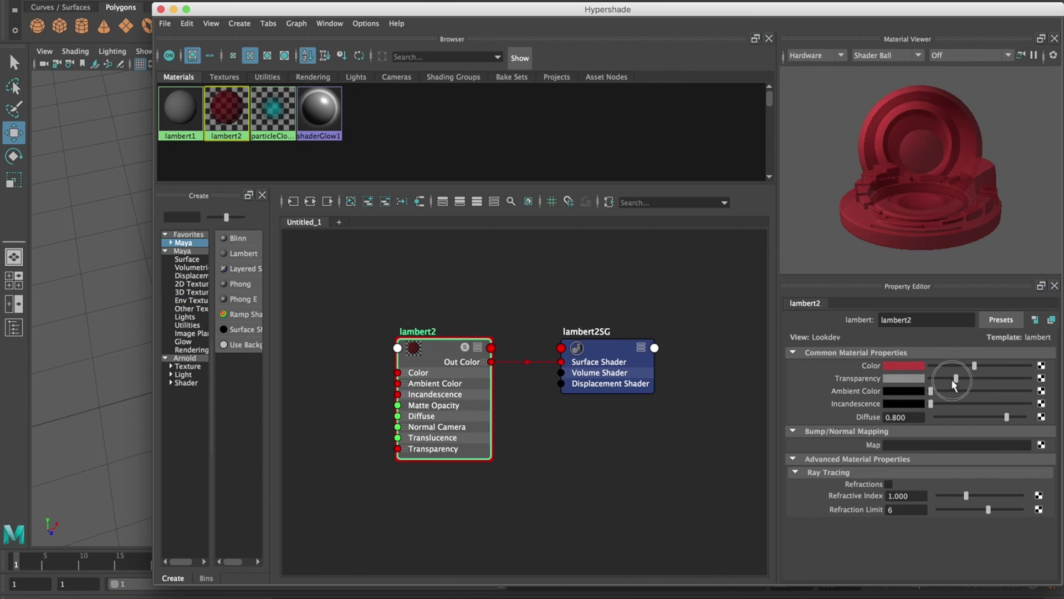
mouse_move(930, 403)
left_mouse_down()
mouse_move(945, 403)
mouse_move(933, 404)
left_mouse_up()
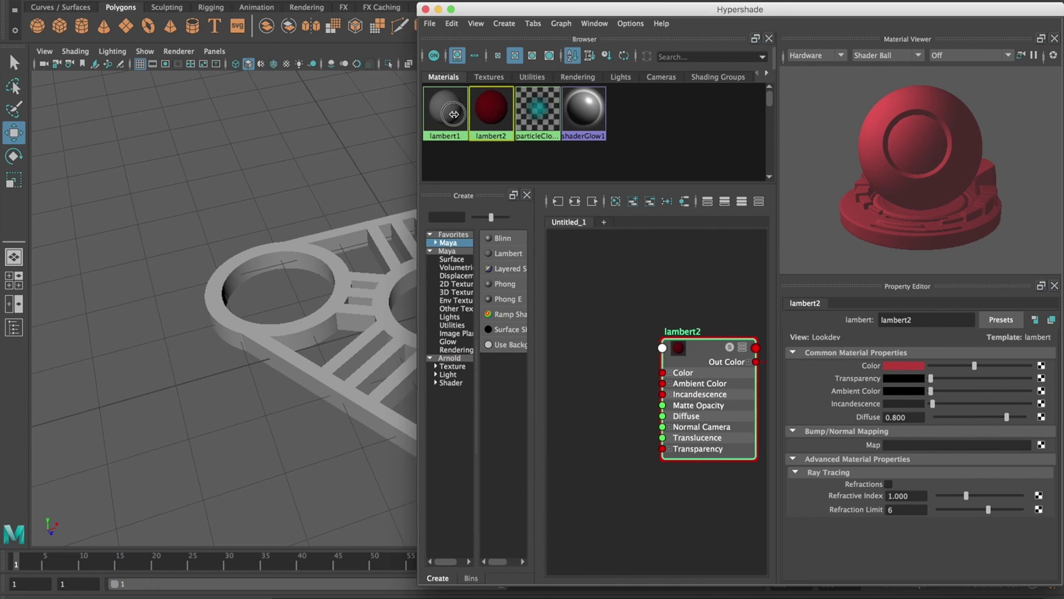
left_click_drag(154, 485, 560, 486)
right_click(634, 108)
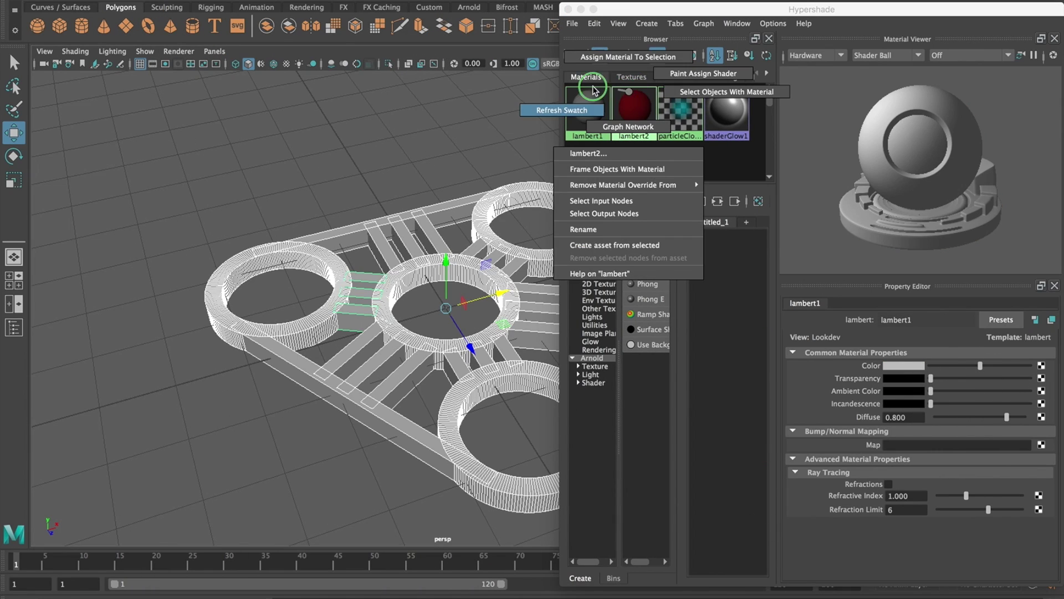
left_click(620, 60)
left_click(570, 9)
mouse_move(499, 332)
left_mouse_down("alt")
mouse_move(602, 307)
mouse_move(626, 225)
mouse_move(575, 218)
mouse_move(634, 111)
mouse_move(575, 232)
mouse_move(668, 201)
mouse_move(665, 192)
mouse_move(546, 220)
left_mouse_up("alt")
Step: Save the scene as RedNew, dismissing the student-version warning
left_click(17, 1)
left_click(56, 37)
left_click(252, 440)
type("RedNew")
left_click(729, 440)
left_click(501, 302)
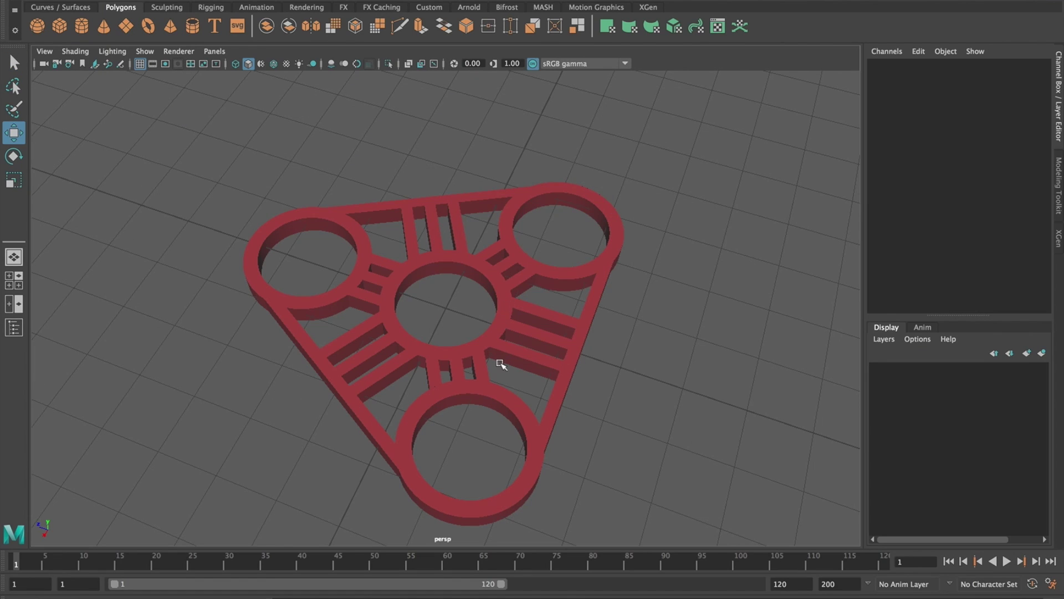
left_click_drag(501, 364, 471, 309, "alt")
key("w")
key("space")
key("space")
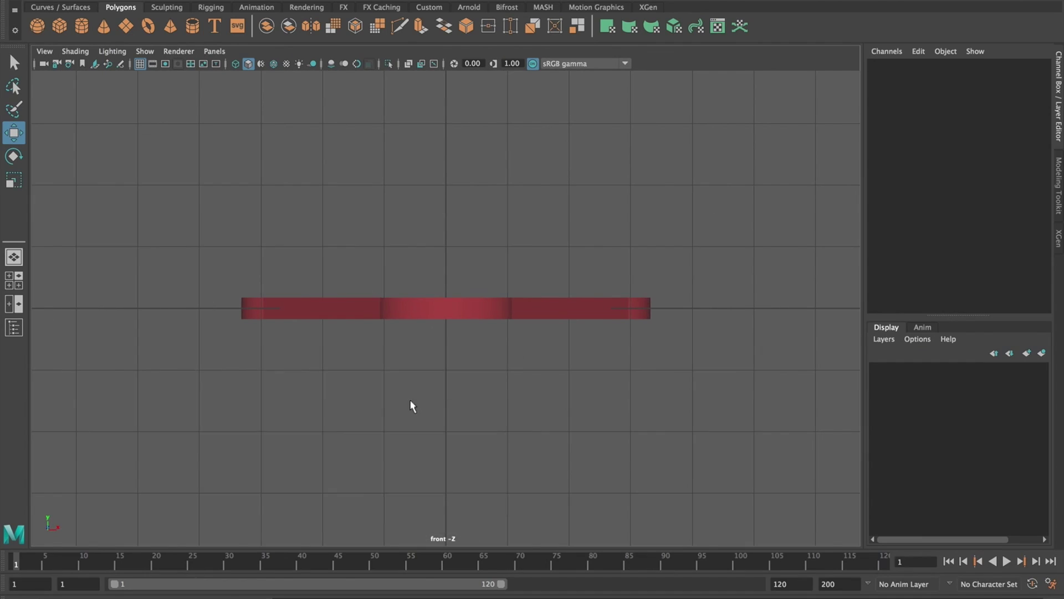
key("space")
key("space")
key("space")
key("space")
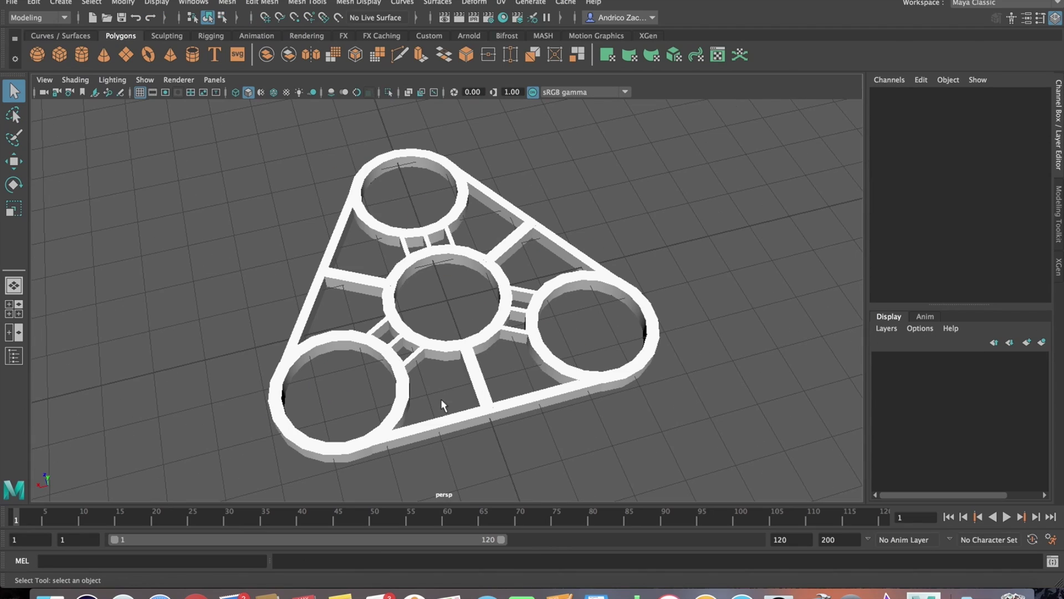
Step: Orbit the spinner in Maya, then rotate triplexSpinner.obj in the preview window
mouse_move(457, 394)
left_mouse_down("alt")
mouse_move(434, 380)
mouse_move(340, 368)
mouse_move(93, 375)
mouse_move(107, 285)
mouse_move(149, 261)
mouse_move(208, 274)
left_mouse_up("alt")
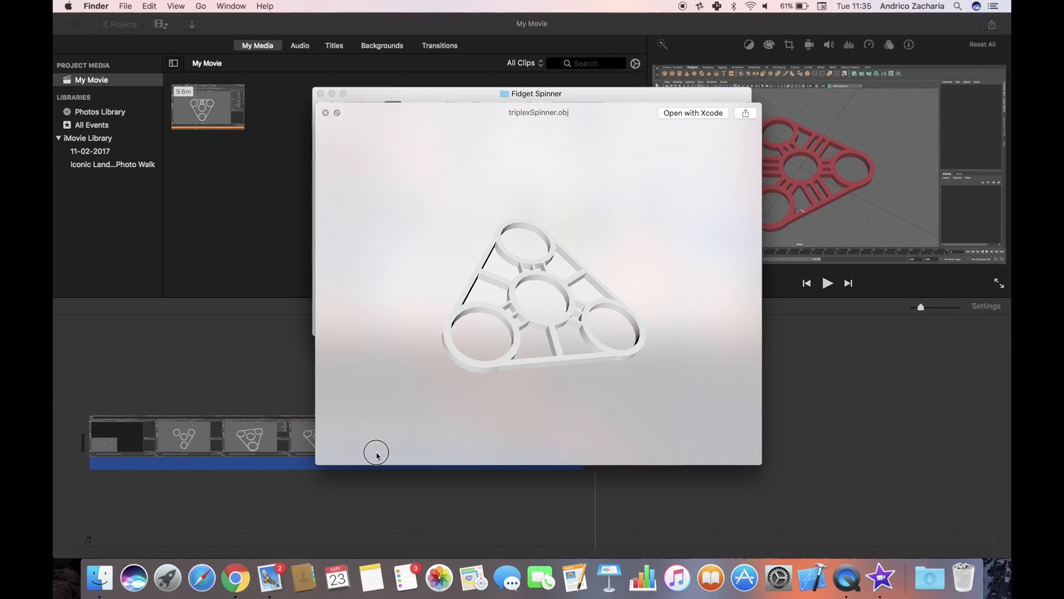
mouse_move(373, 451)
left_mouse_down()
mouse_move(428, 446)
mouse_move(422, 394)
mouse_move(396, 388)
mouse_move(335, 278)
mouse_move(254, 224)
mouse_move(194, 218)
mouse_move(111, 235)
left_mouse_up()
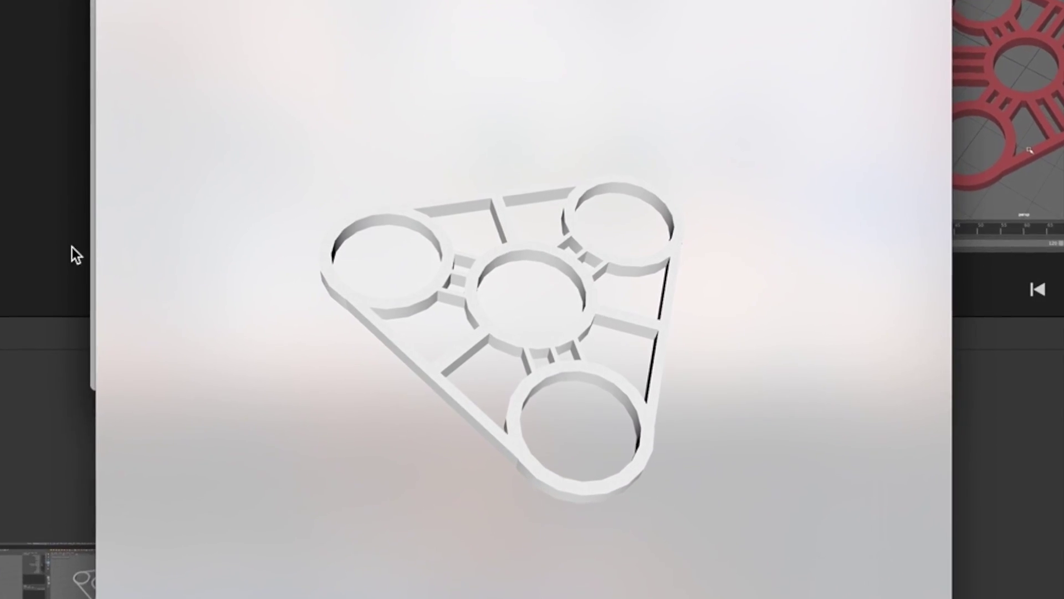
Step: Tilt the previewed spinner model to an edge-on view
mouse_move(813, 498)
left_mouse_down()
mouse_move(737, 497)
mouse_move(621, 523)
mouse_move(550, 517)
mouse_move(507, 493)
mouse_move(507, 351)
left_mouse_up()
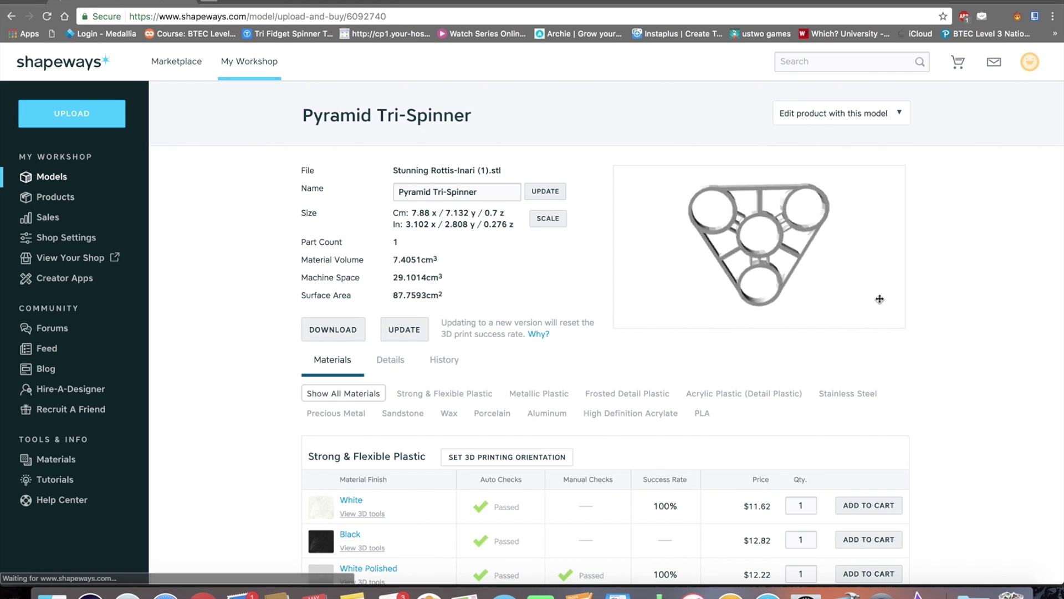
Step: Rotate the Pyramid Tri-Spinner in the Shapeways viewer and scroll to the materials price table
mouse_move(878, 284)
left_mouse_down()
mouse_move(829, 230)
mouse_move(640, 271)
left_mouse_up()
scroll(503, 274, "down", 2)
scroll(503, 274, "down", 2)
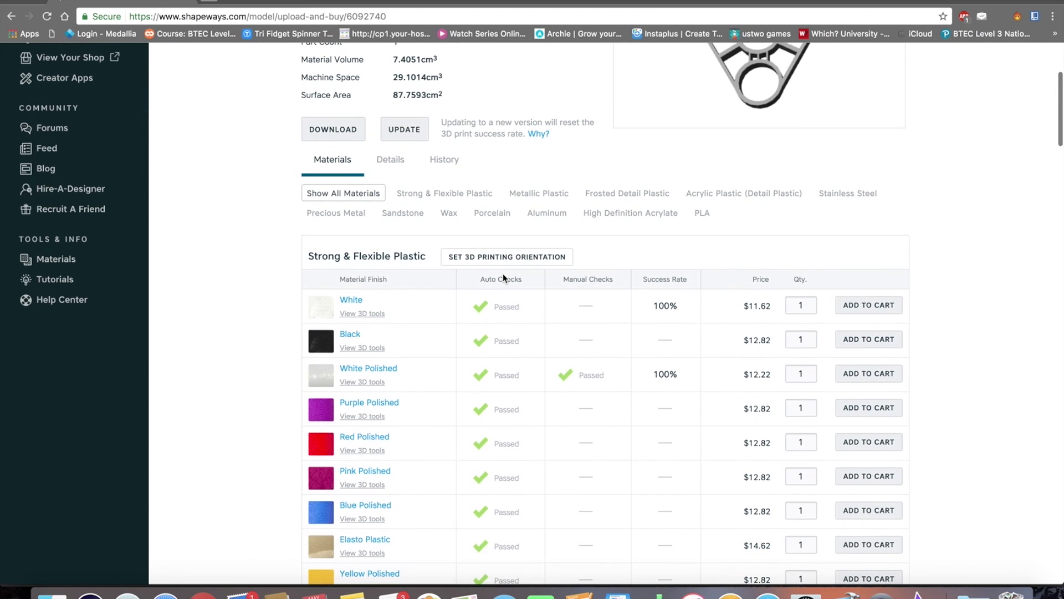
Step: Add one White Strong & Flexible Pyramid Tri-Spinner ($11.62) to the cart and go to checkout
left_click(880, 308)
left_click(890, 249)
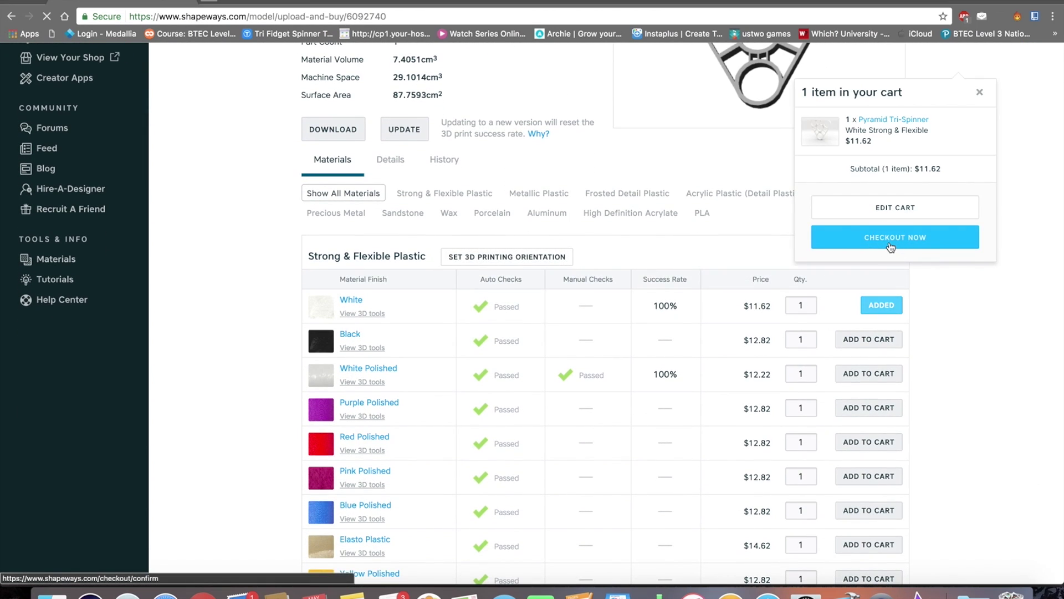